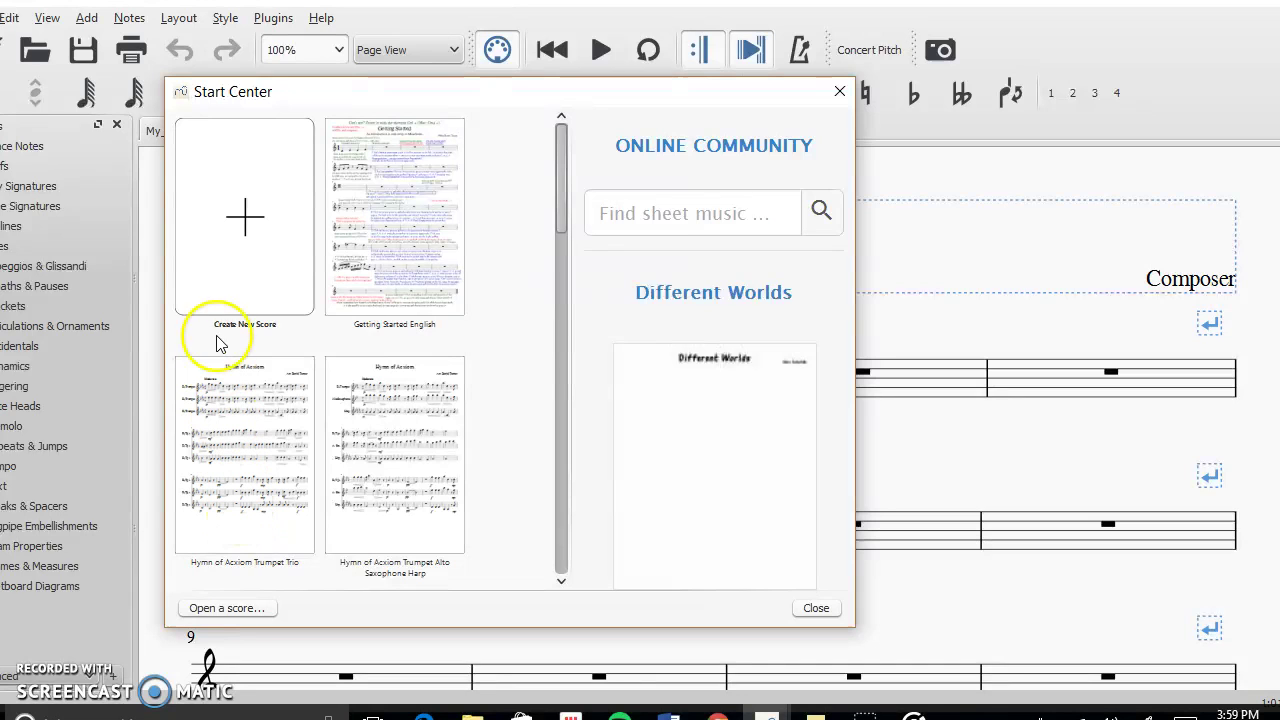
Choose Create New Score from the Start Center.
left_click(249, 220)
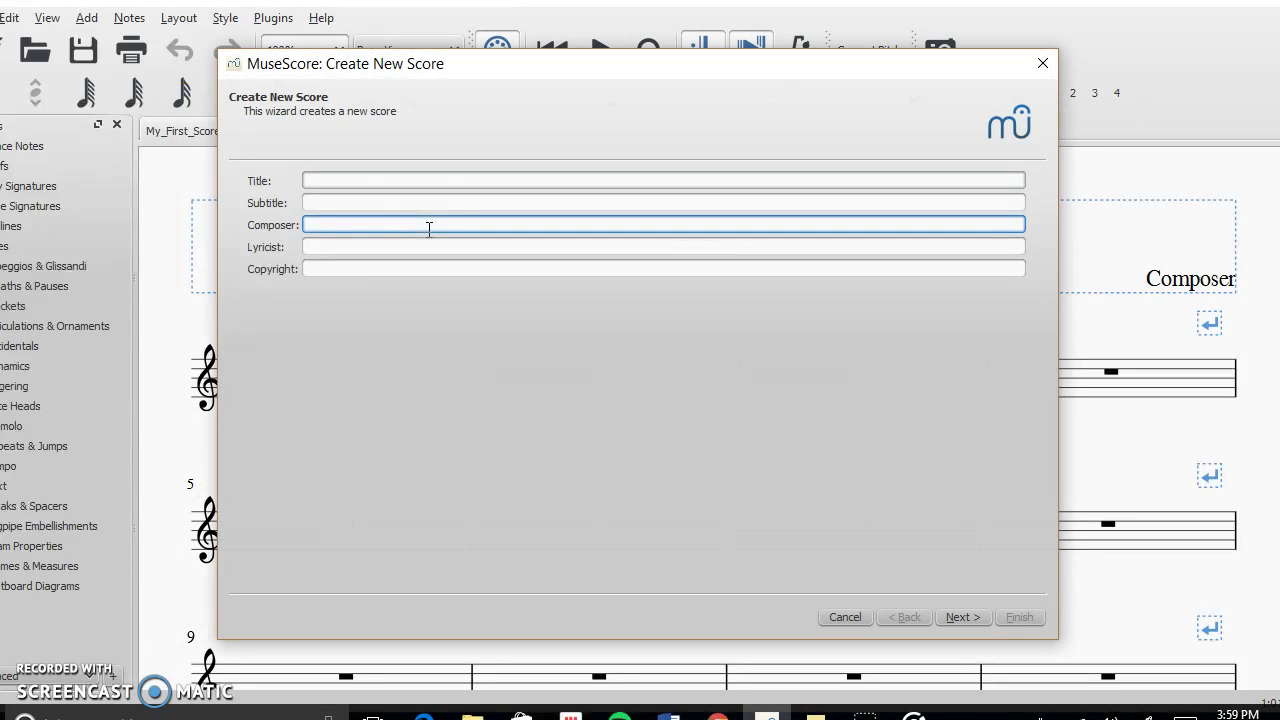
Enter 'Untitled' as the title and the composer's name, then advance the wizard.
left_click(366, 181)
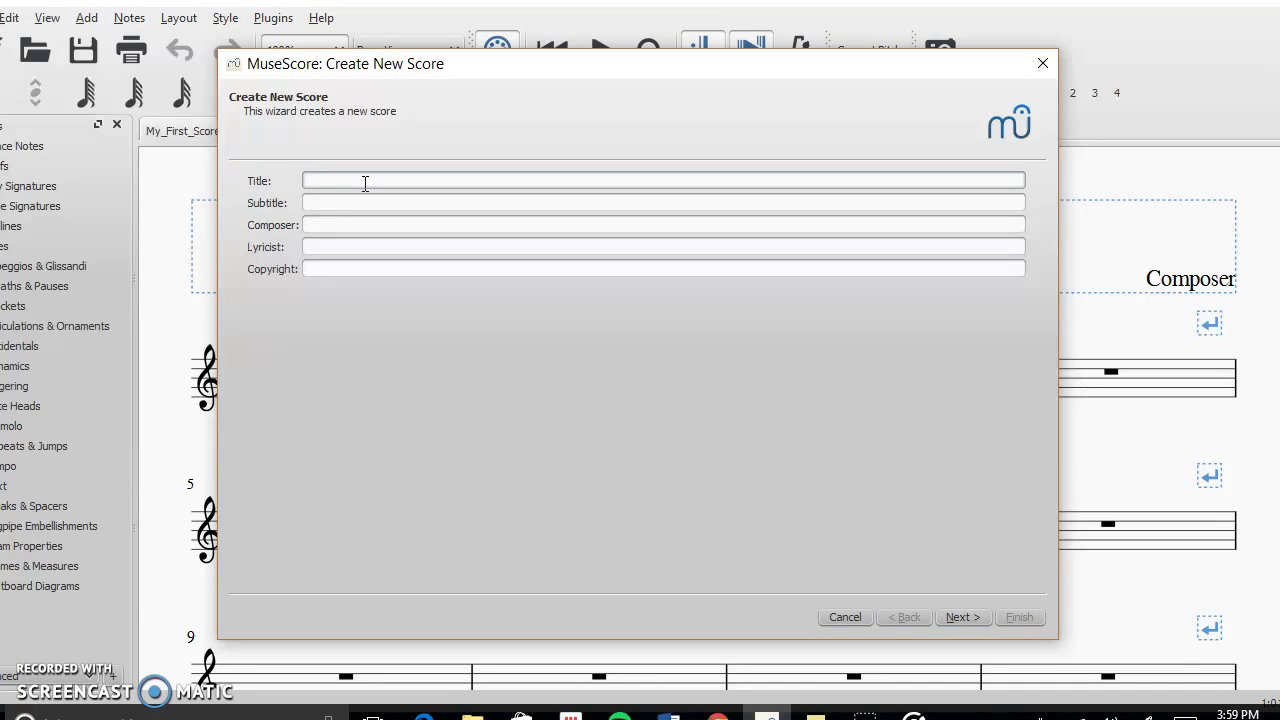
type("itled")
left_click(329, 222)
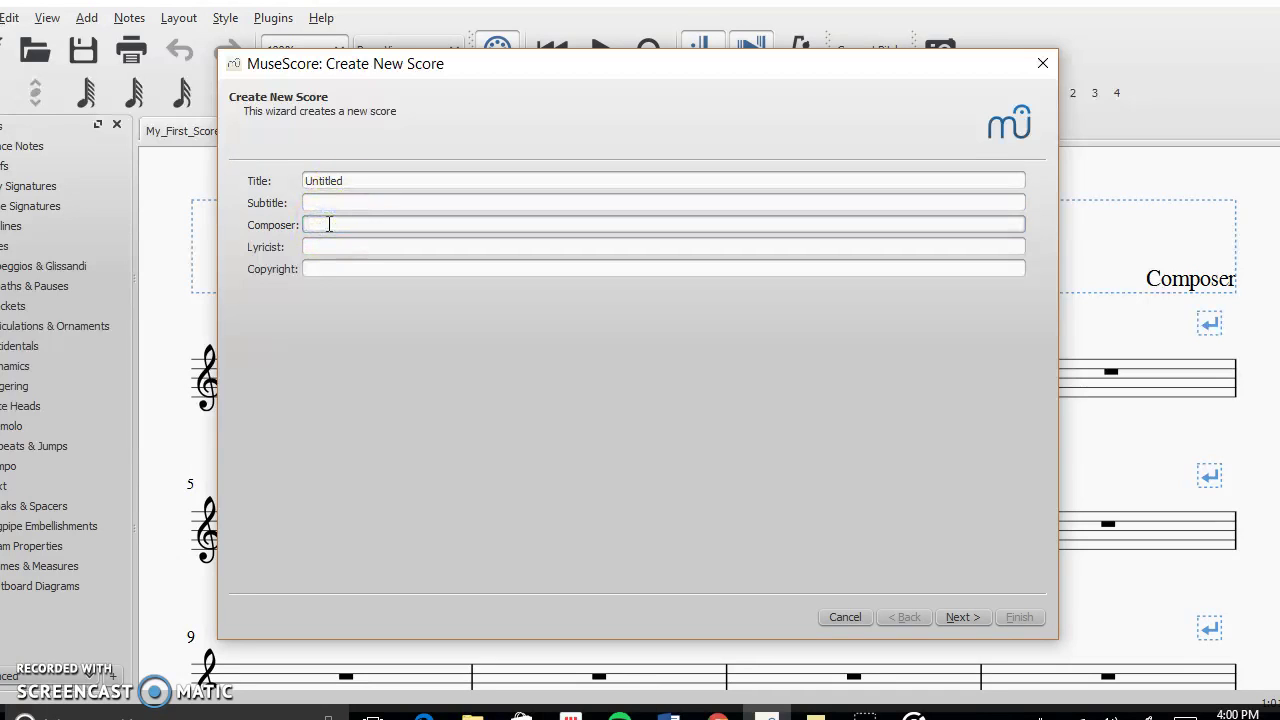
type("Alexander Welninski")
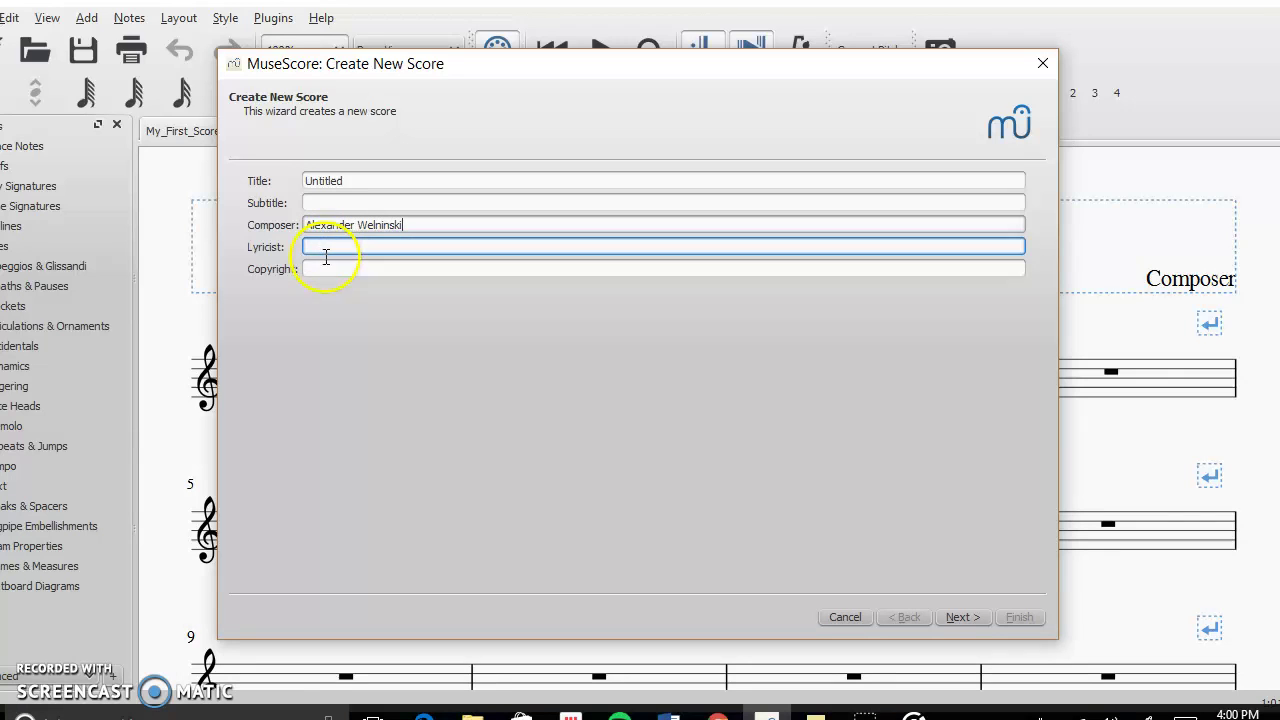
left_click(957, 612)
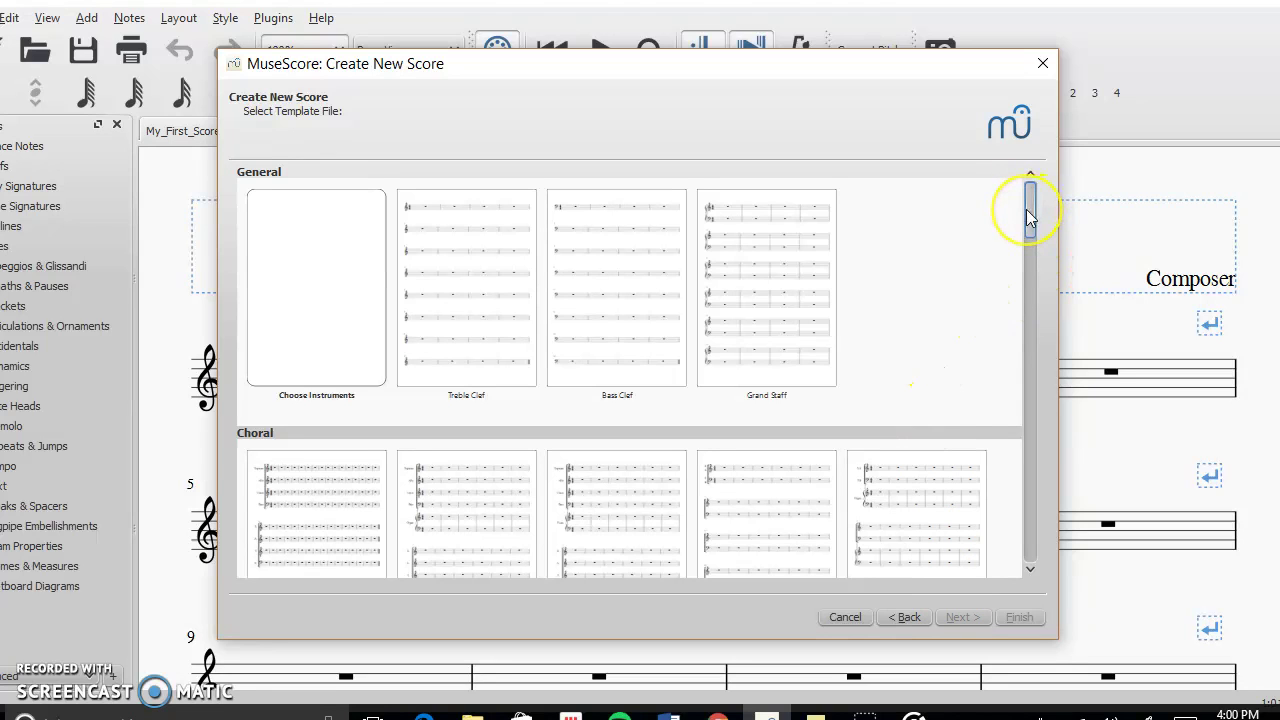
Browse the template list and pick Choose Instruments instead of a ready-made template.
left_click_drag(1026, 209, 1023, 320)
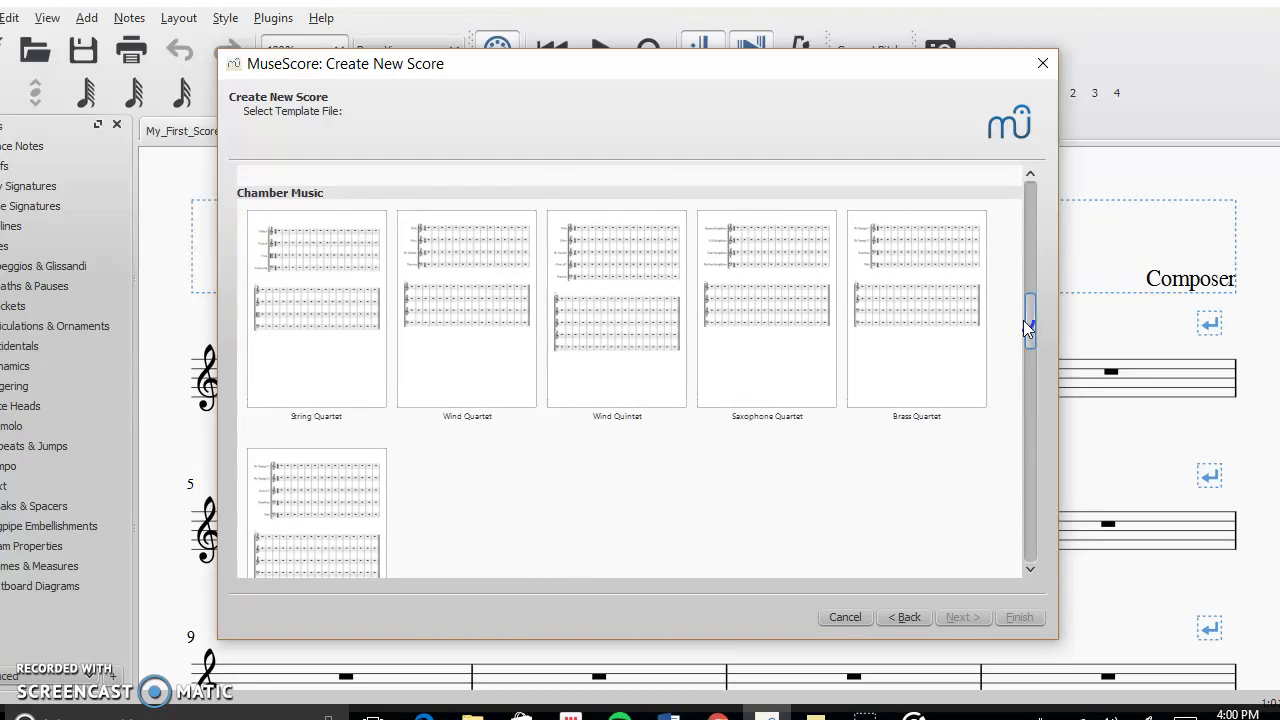
left_click_drag(1023, 320, 1006, 197)
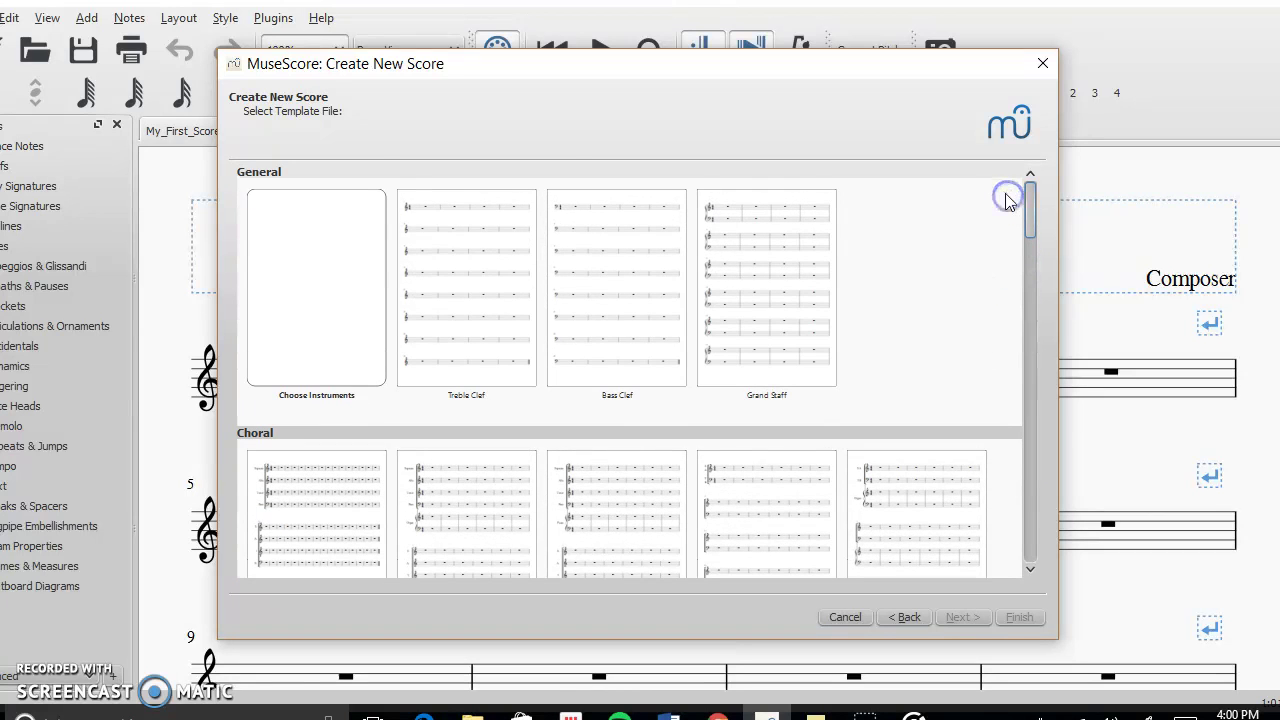
double_click(354, 250)
Add B♭ Trumpet from the Brass category, keeping its staff type Standard.
left_click(285, 229)
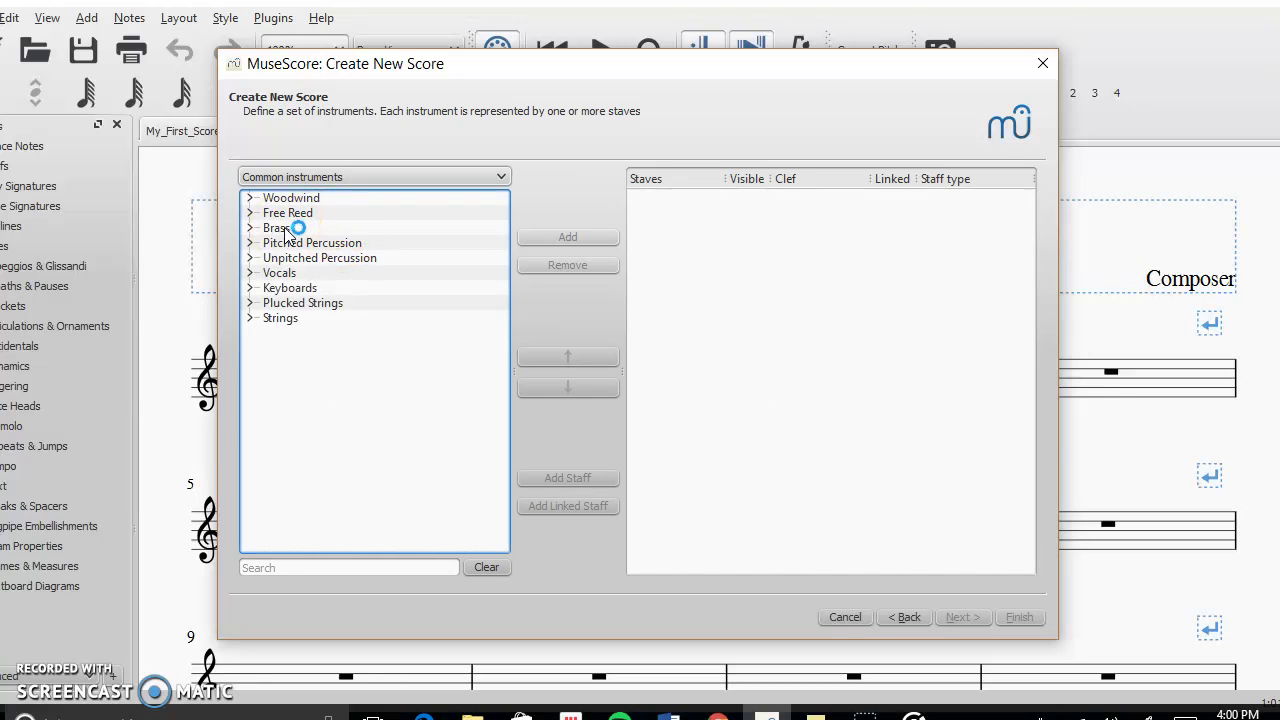
double_click(285, 229)
left_click(310, 289)
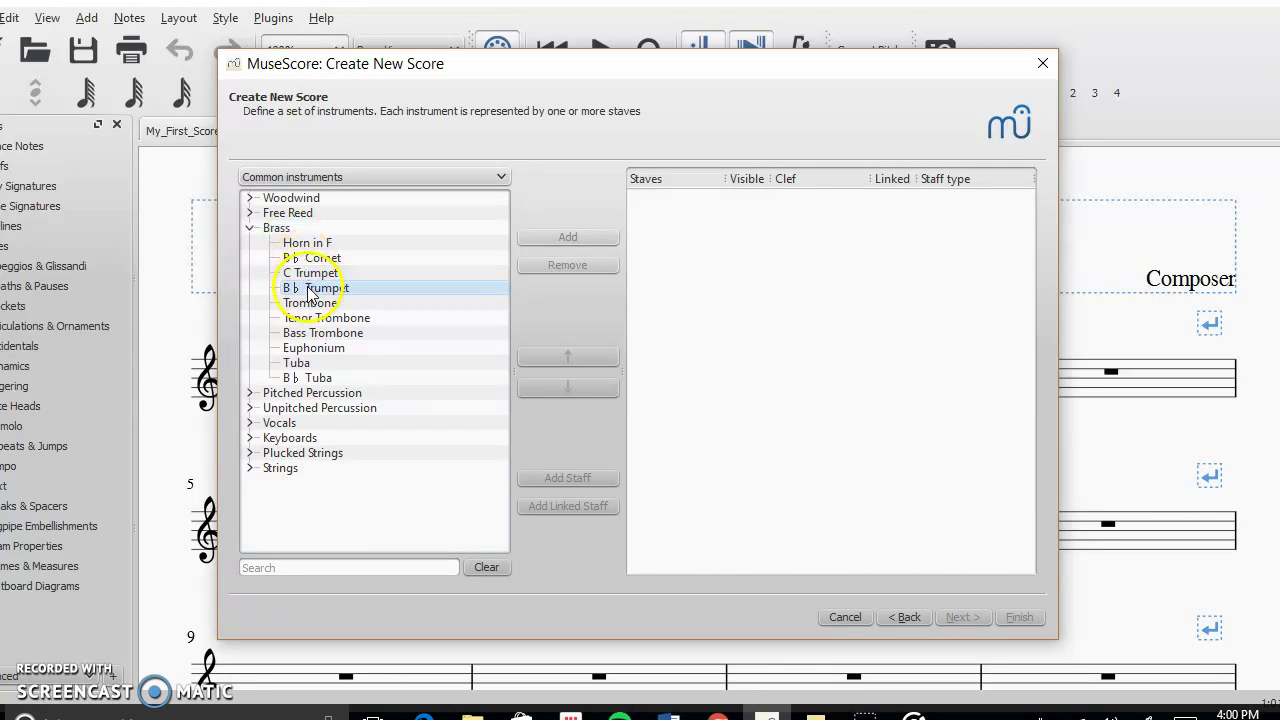
left_click(557, 240)
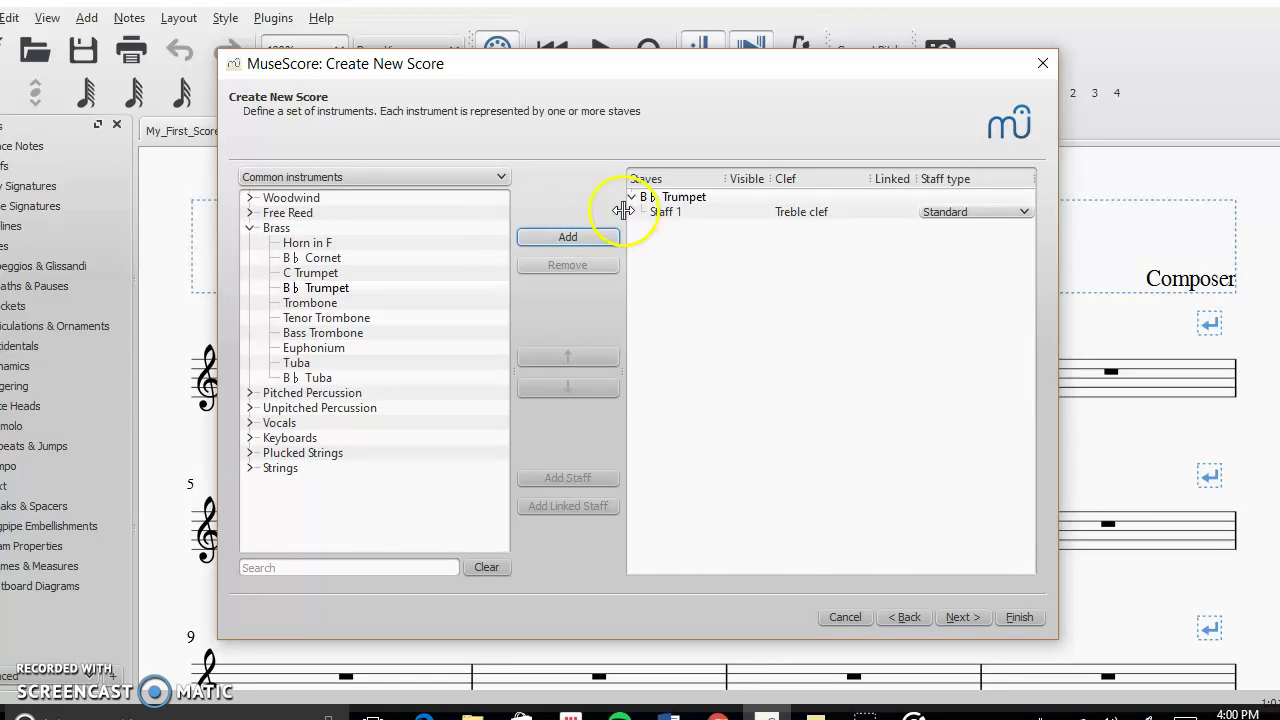
left_click(948, 212)
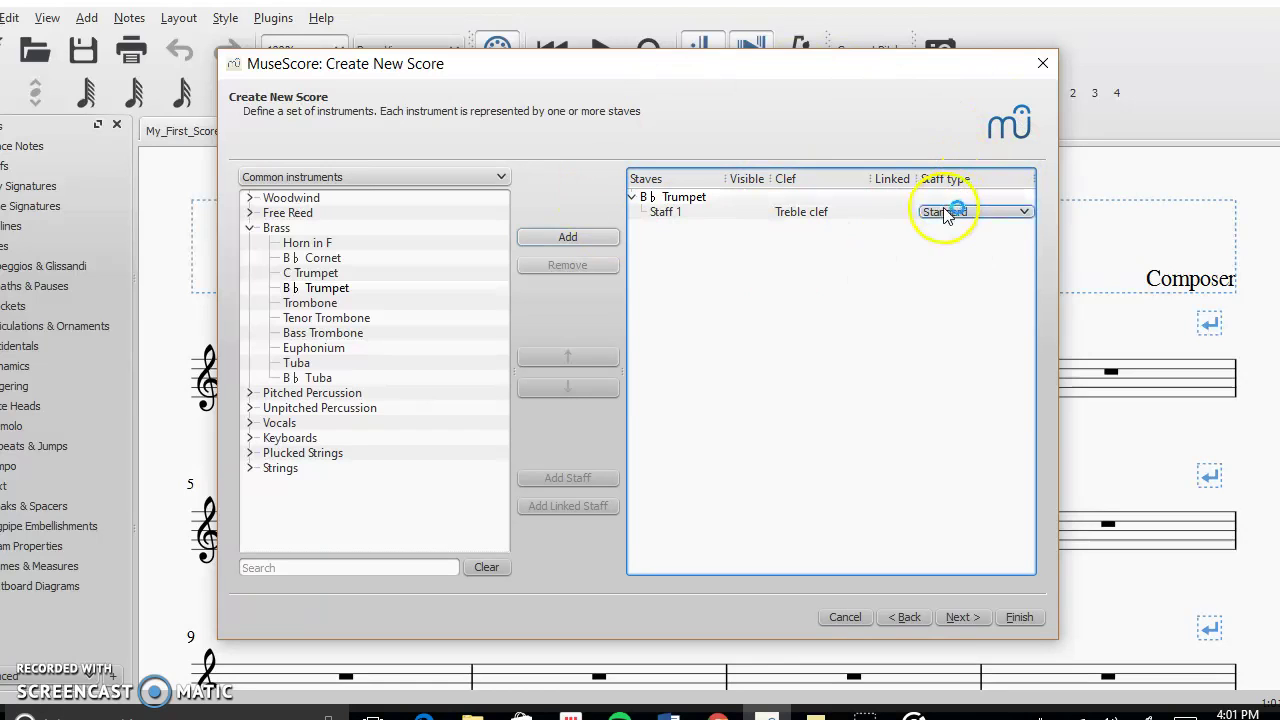
left_click(943, 210)
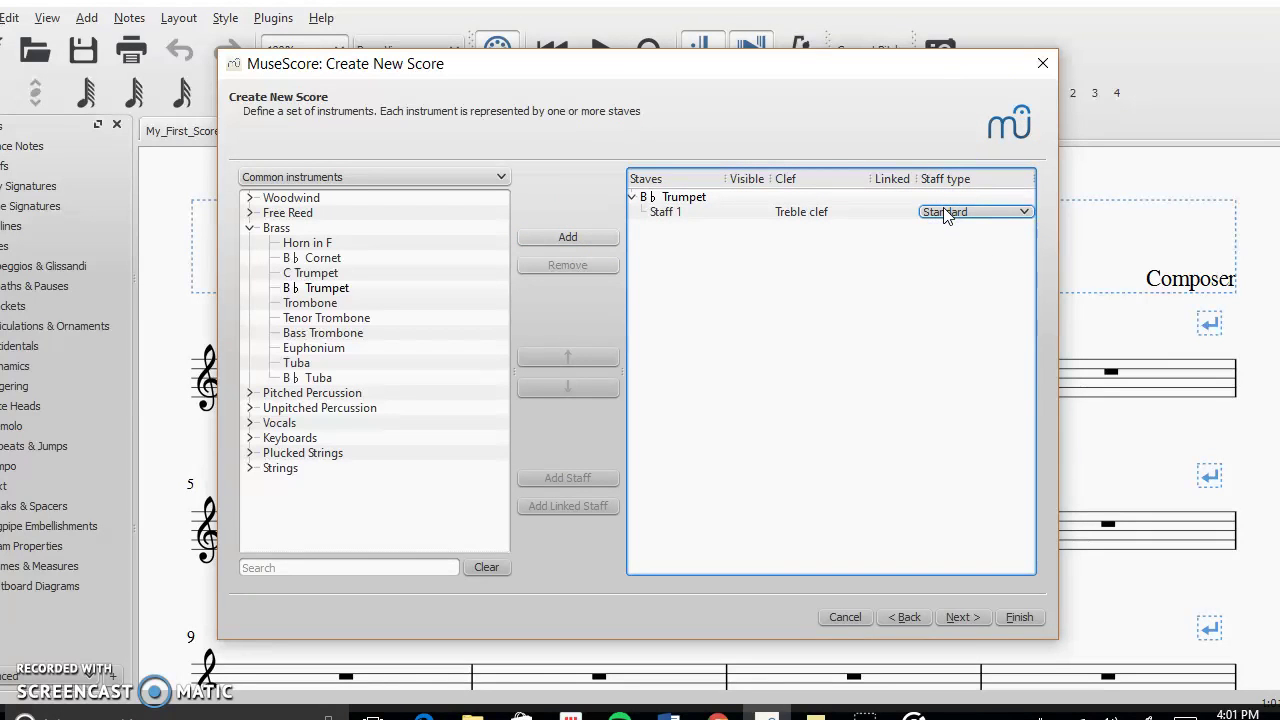
left_click(305, 176)
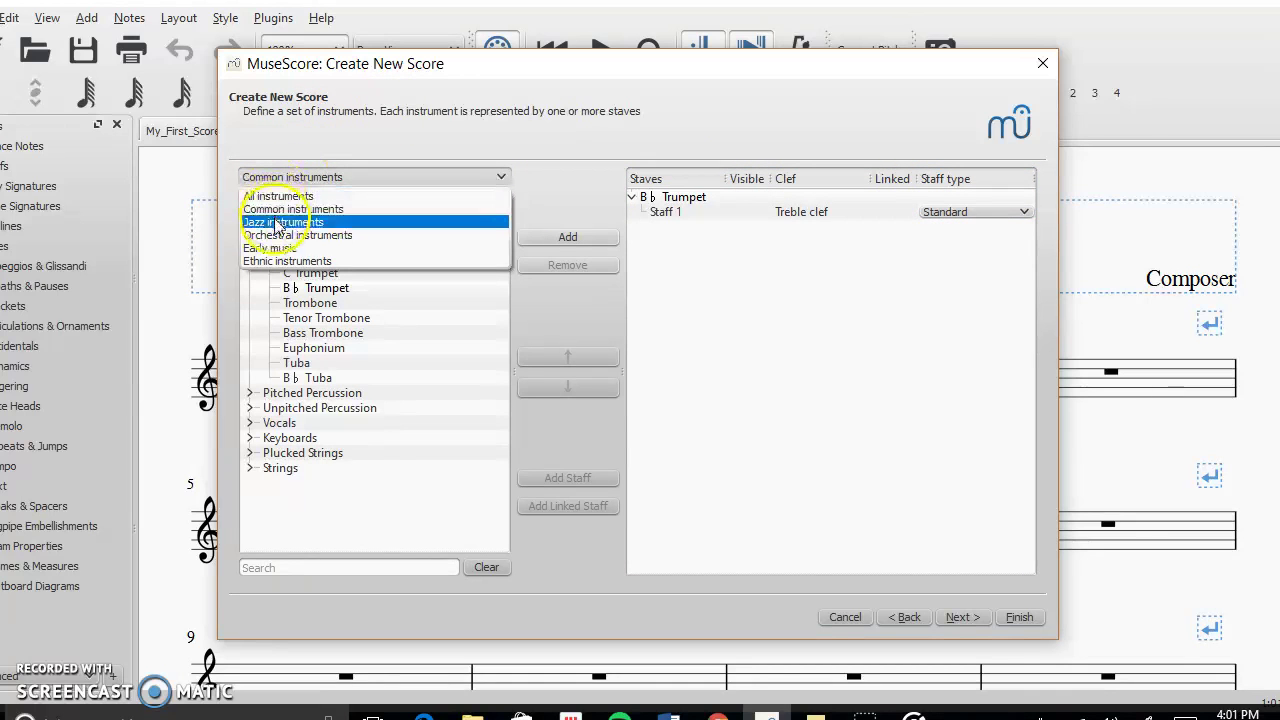
left_click(276, 222)
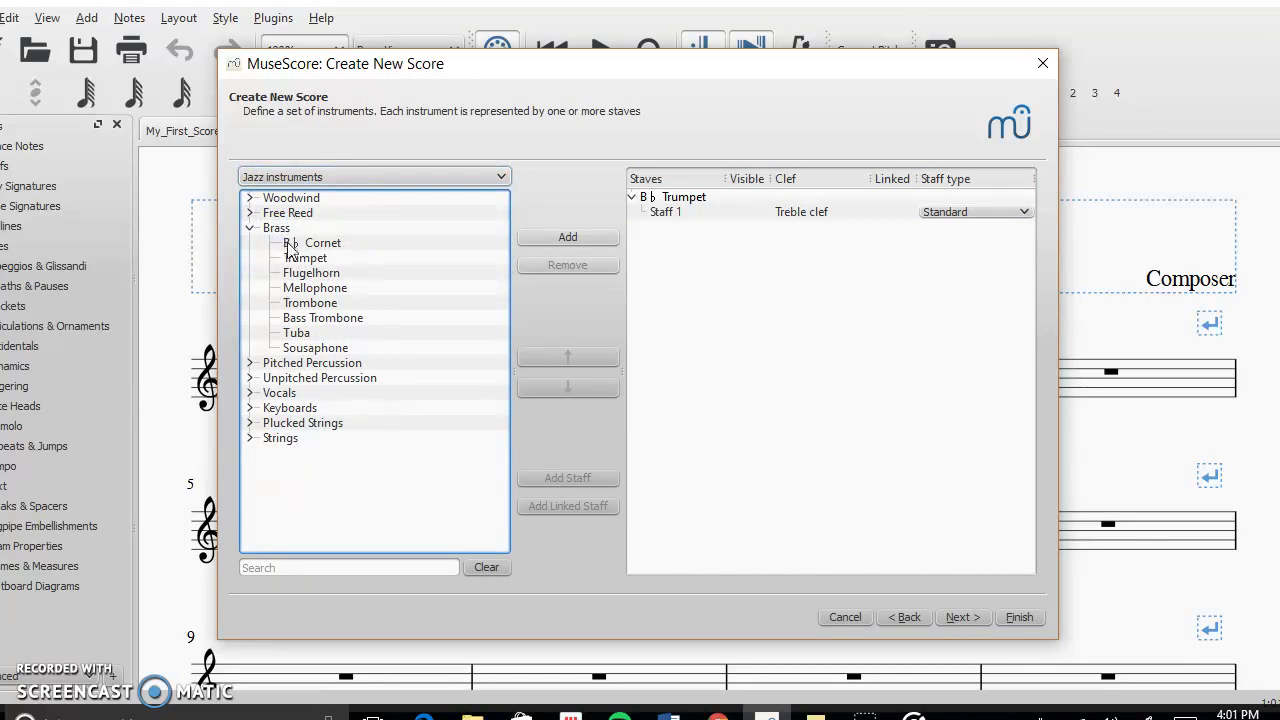
left_click(314, 177)
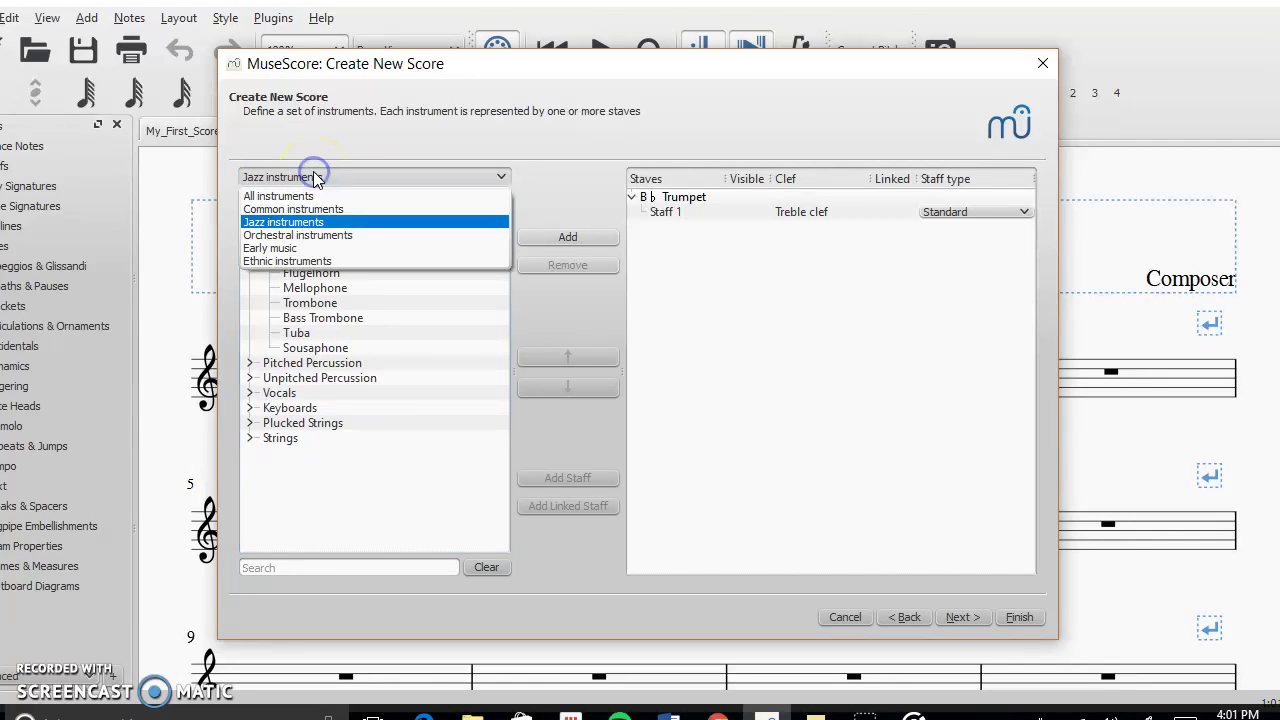
left_click(296, 262)
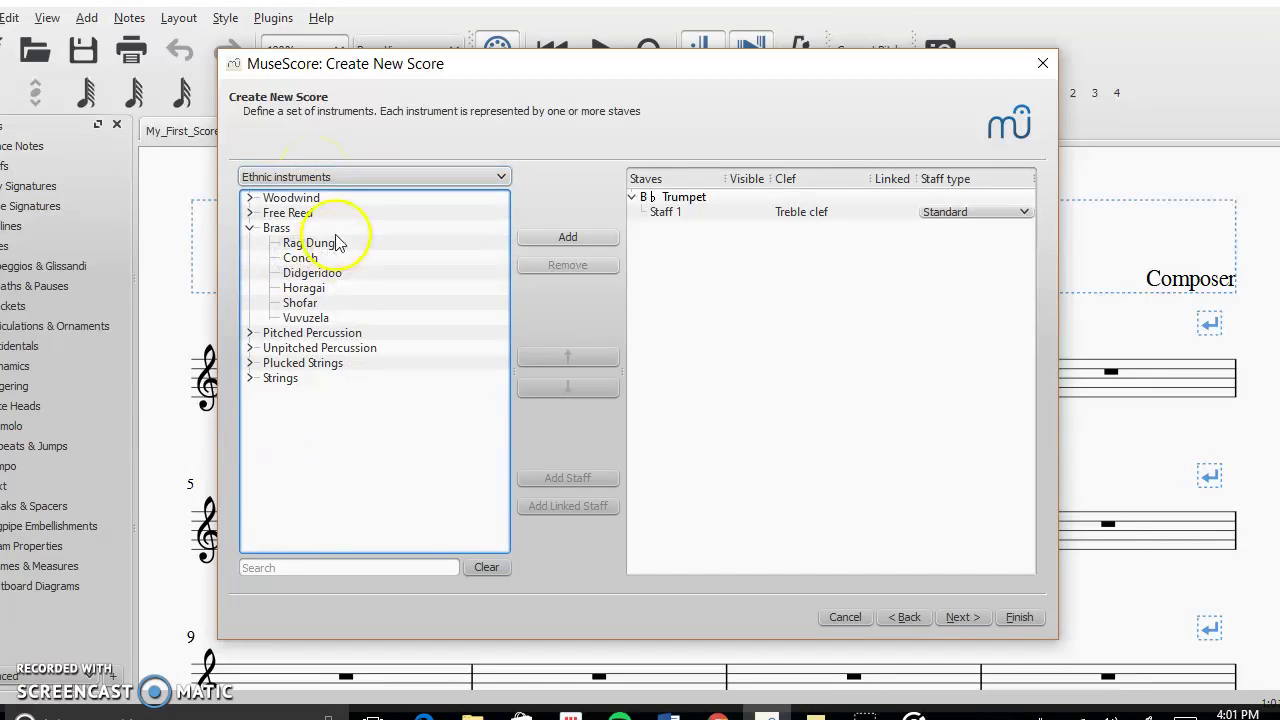
left_click(314, 174)
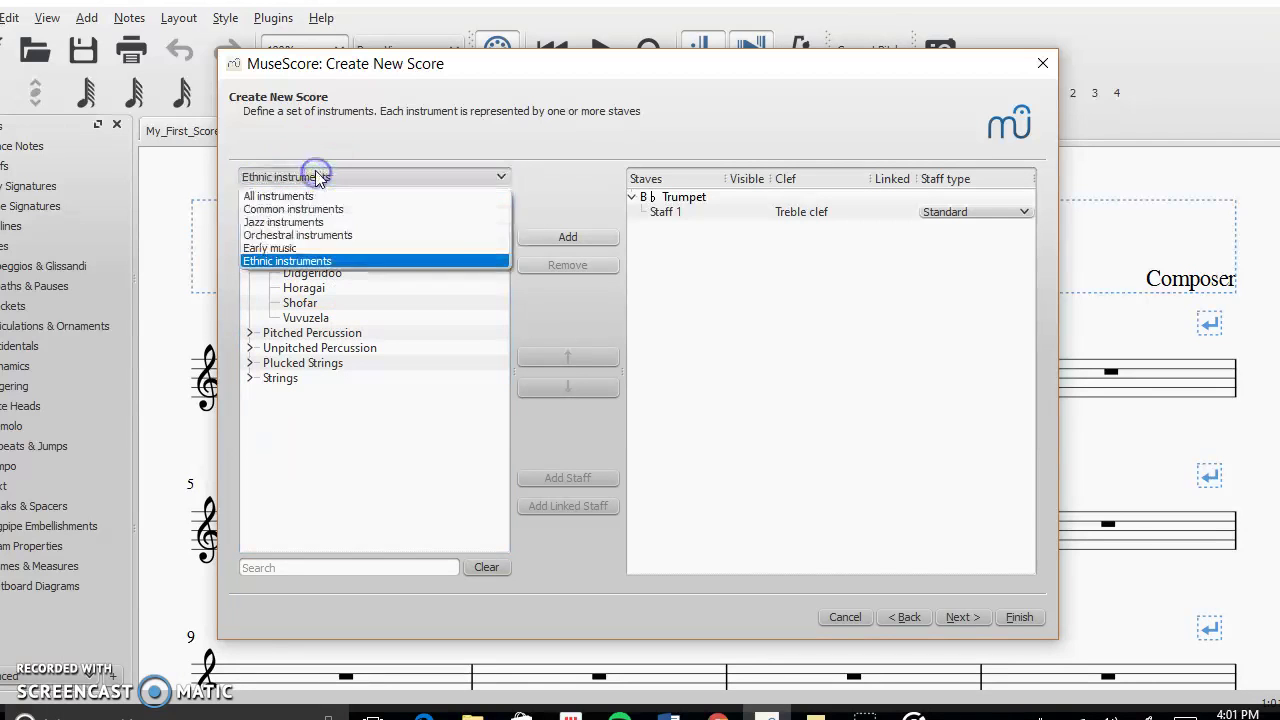
left_click(287, 250)
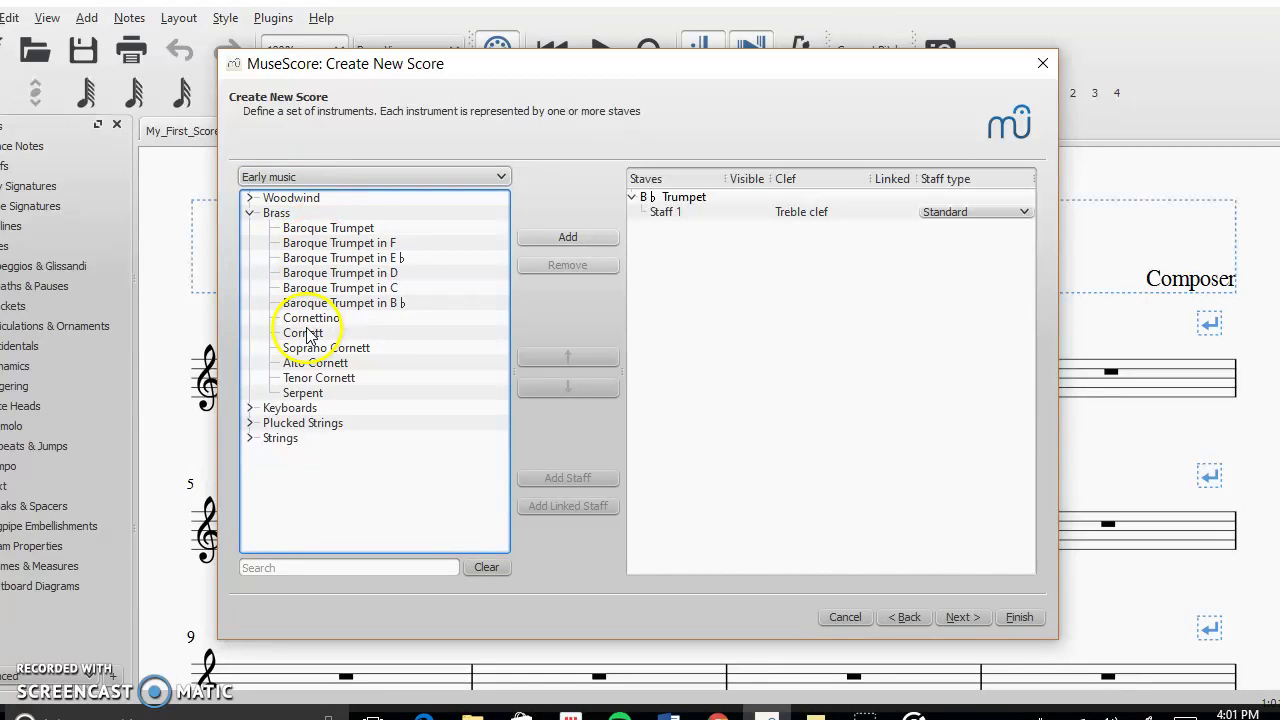
left_click(327, 180)
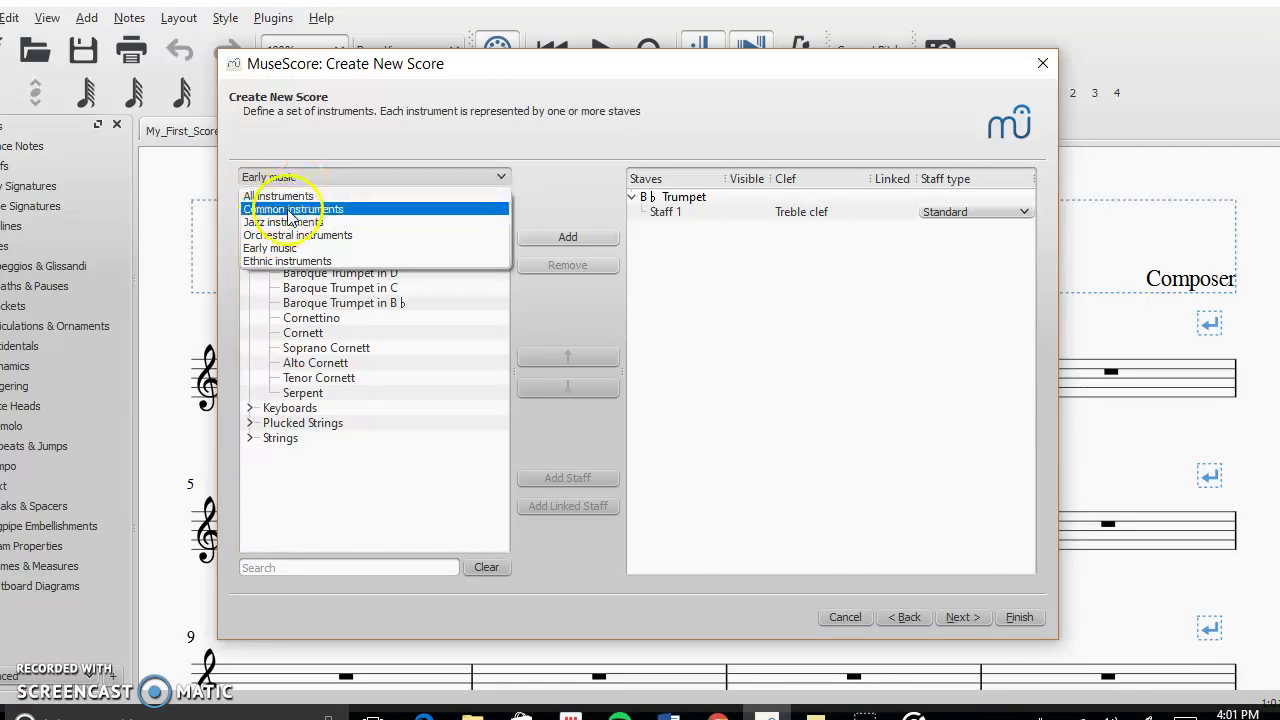
Add Piano from the Common Keyboards category below the B♭ Trumpet.
left_click(289, 210)
double_click(277, 229)
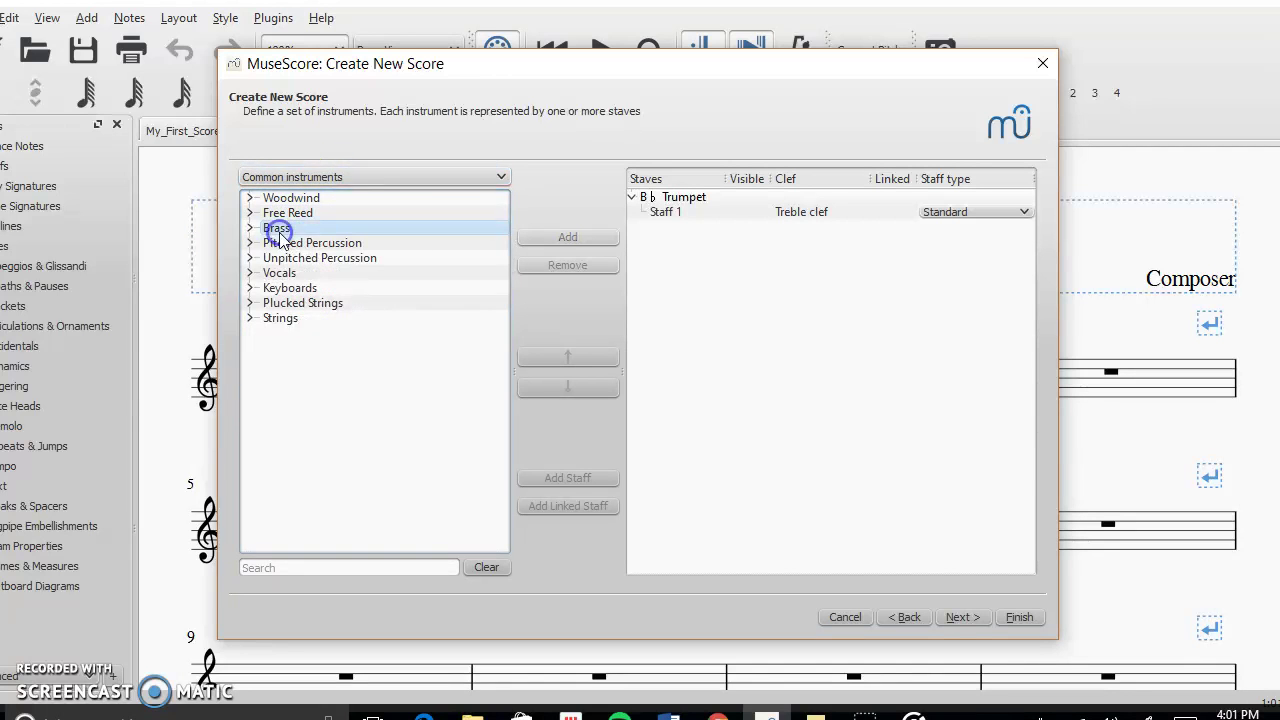
left_click(282, 304)
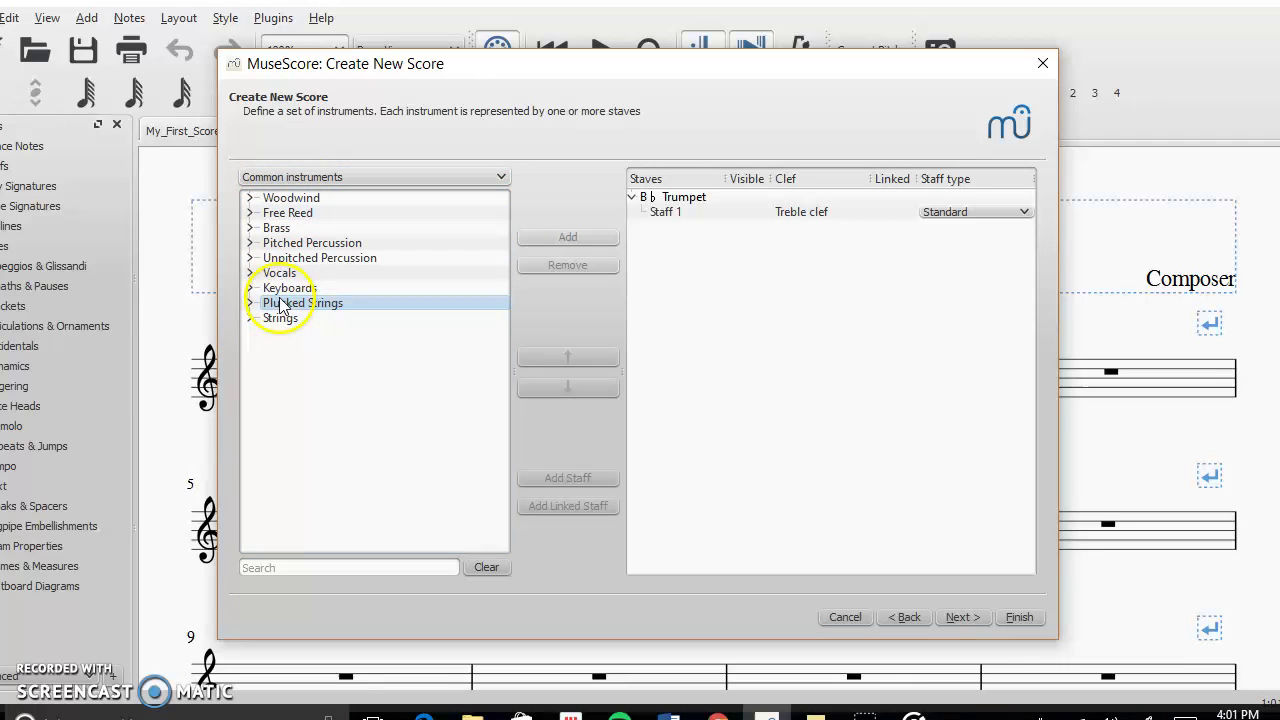
double_click(268, 288)
left_click(289, 305)
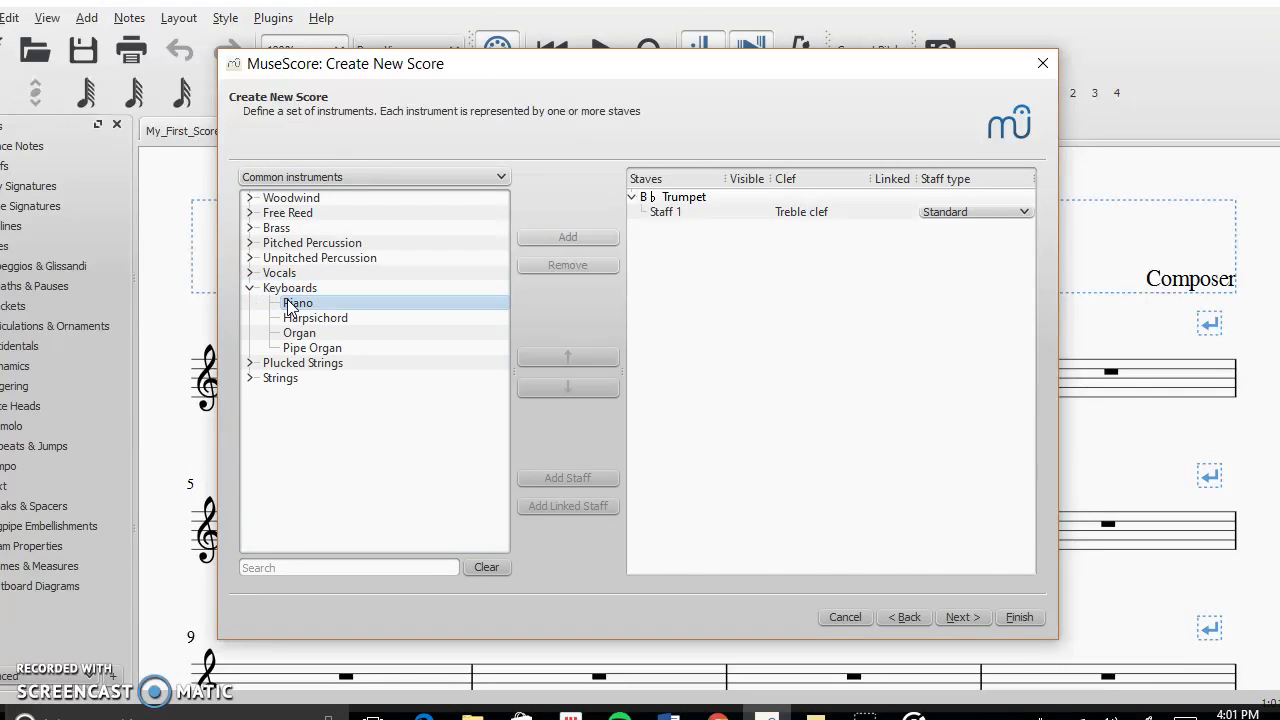
left_click(545, 236)
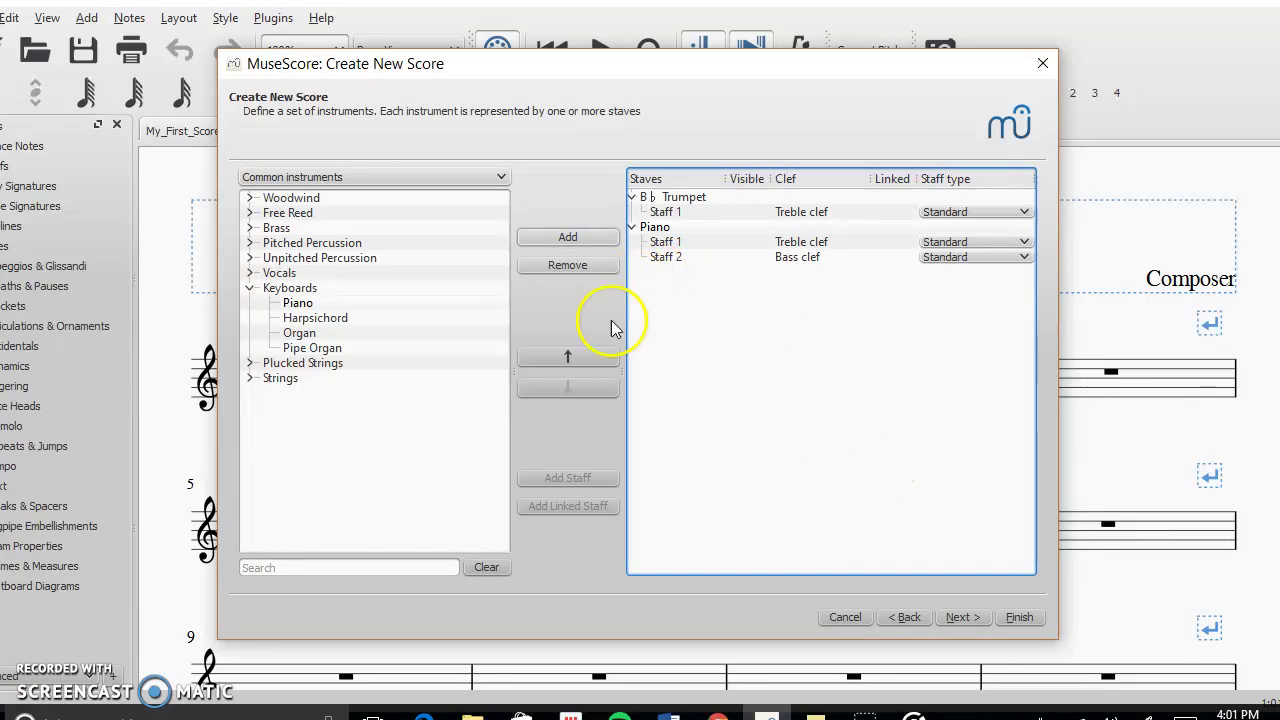
Move Piano above the trumpet and back below it, then go to the key signature page.
left_click(582, 359)
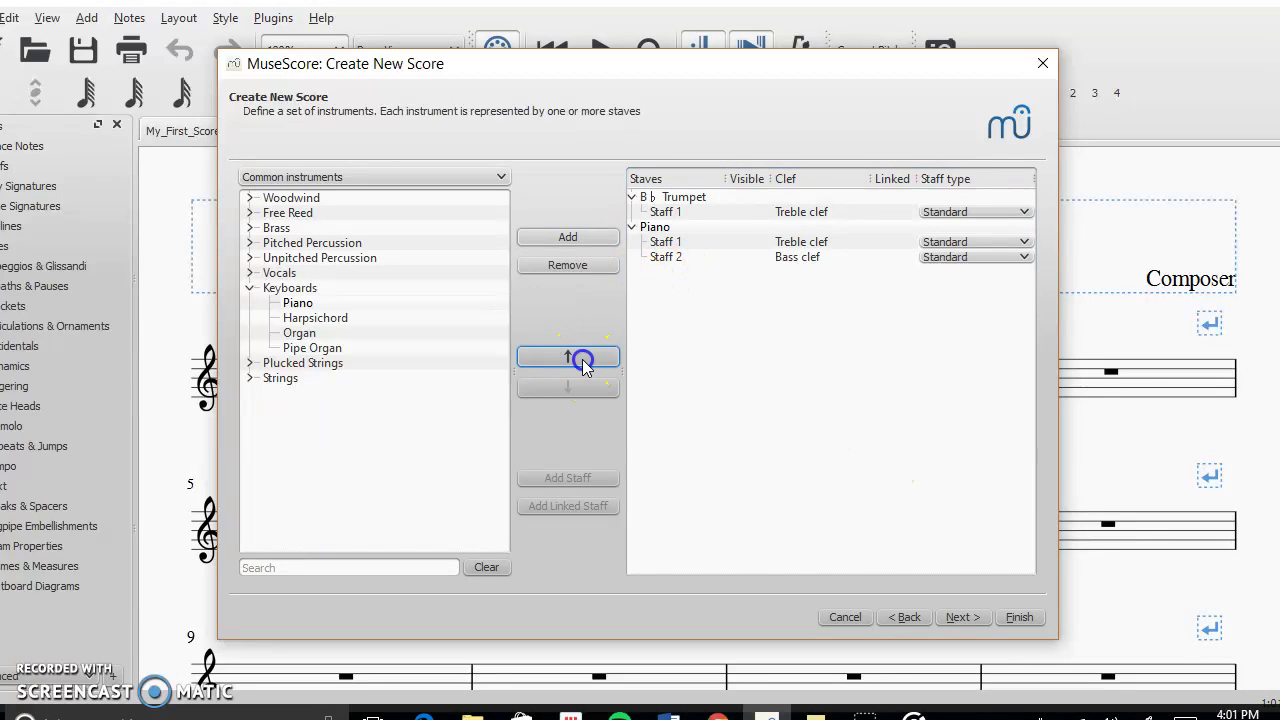
left_click(580, 390)
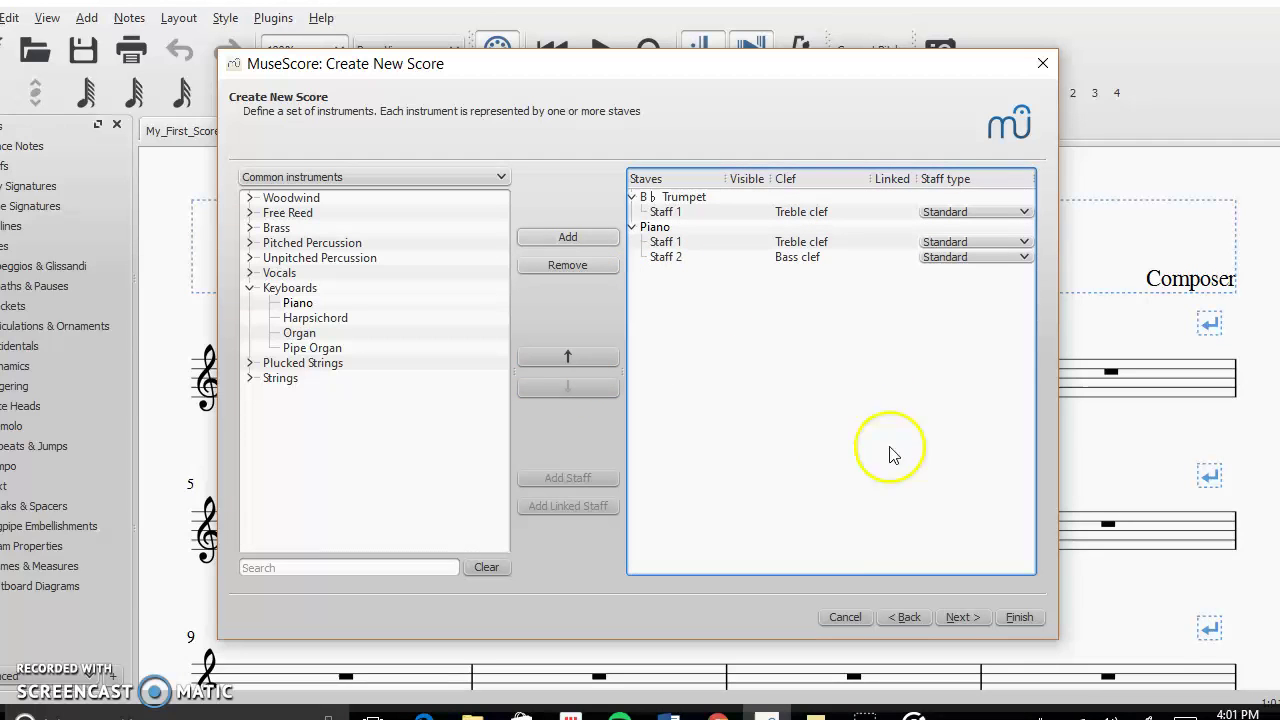
left_click(962, 617)
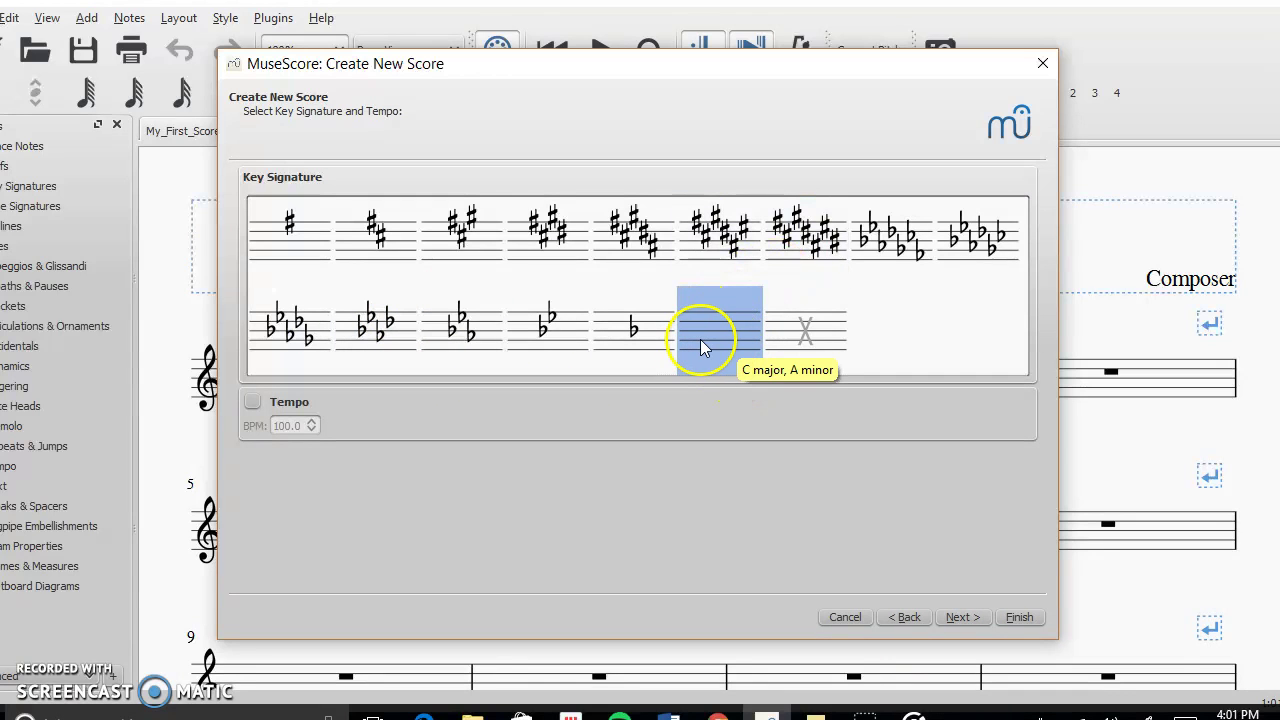
Skip the key signature and keep 4/4 time with 32 measures.
left_click(966, 618)
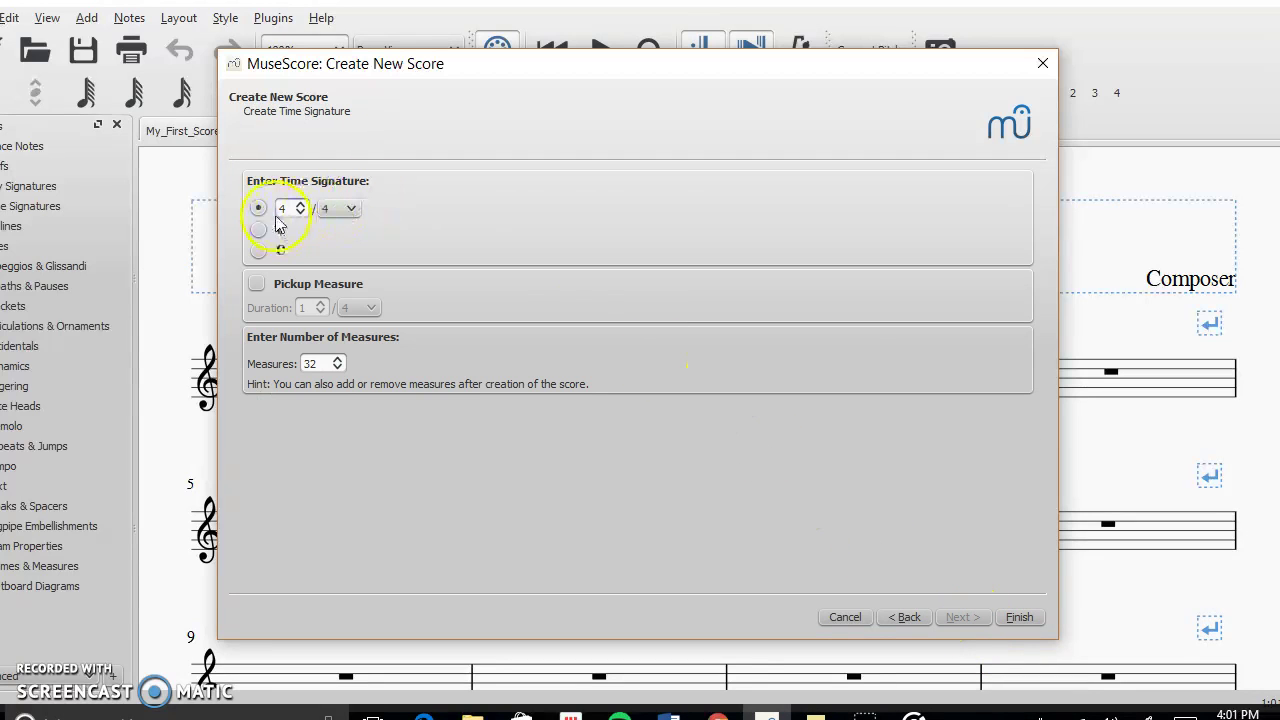
double_click(314, 364)
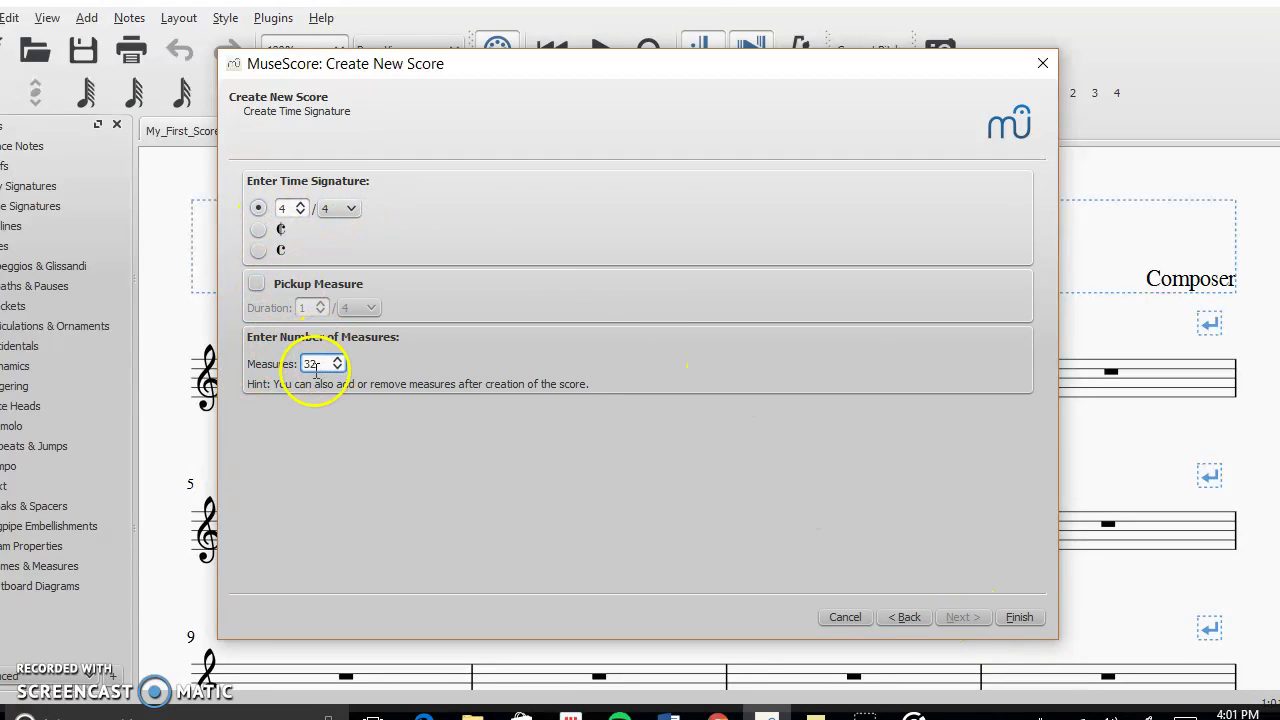
left_click(316, 366)
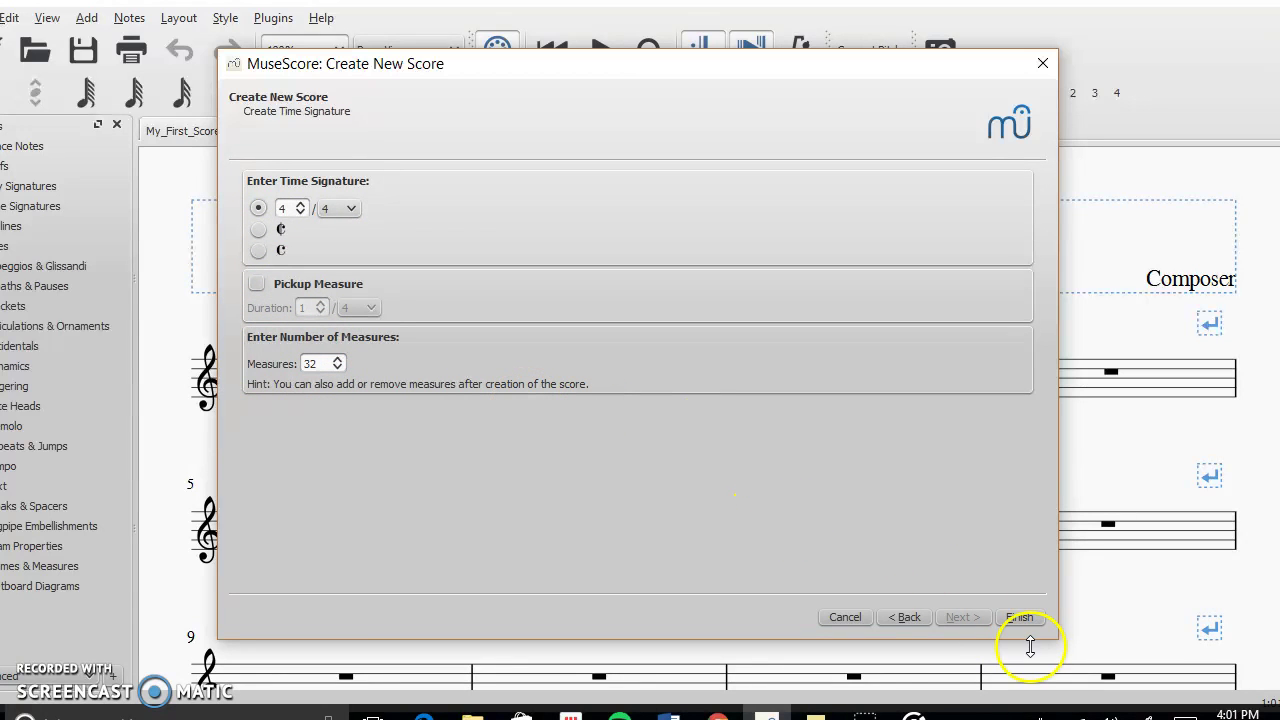
Finish the wizard to create the Untitled trumpet-and-piano score.
left_click(1019, 618)
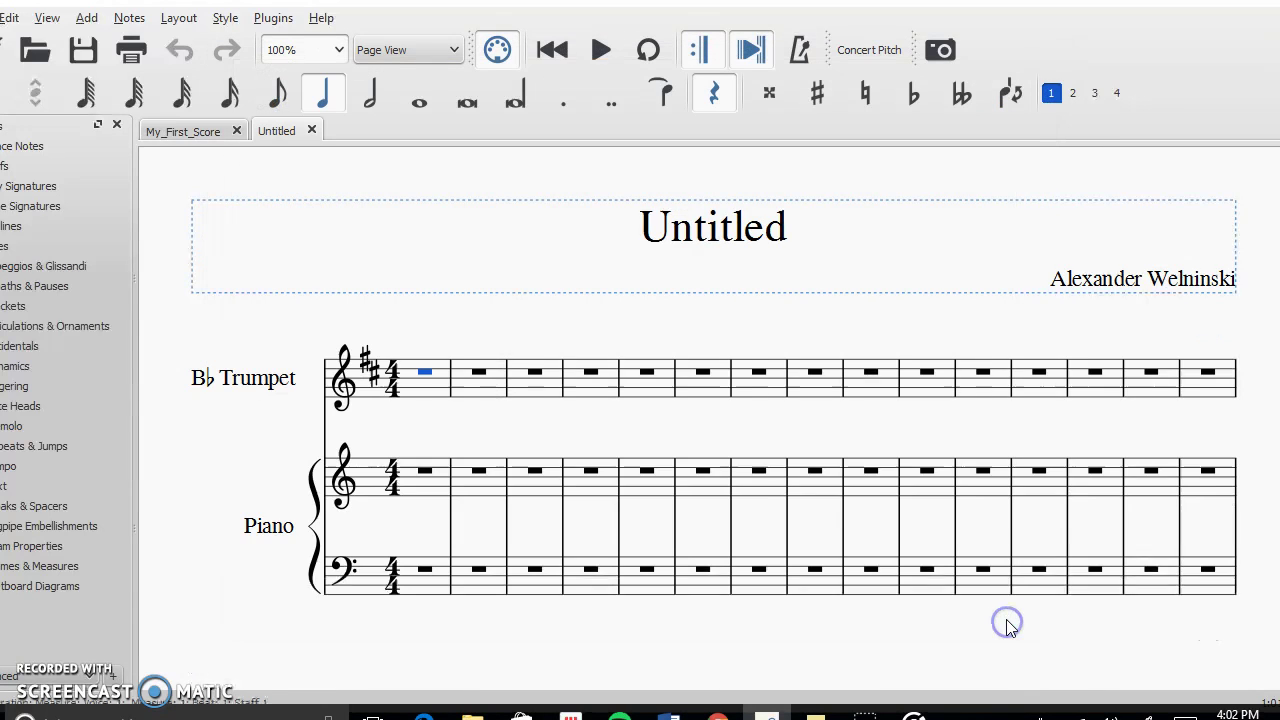